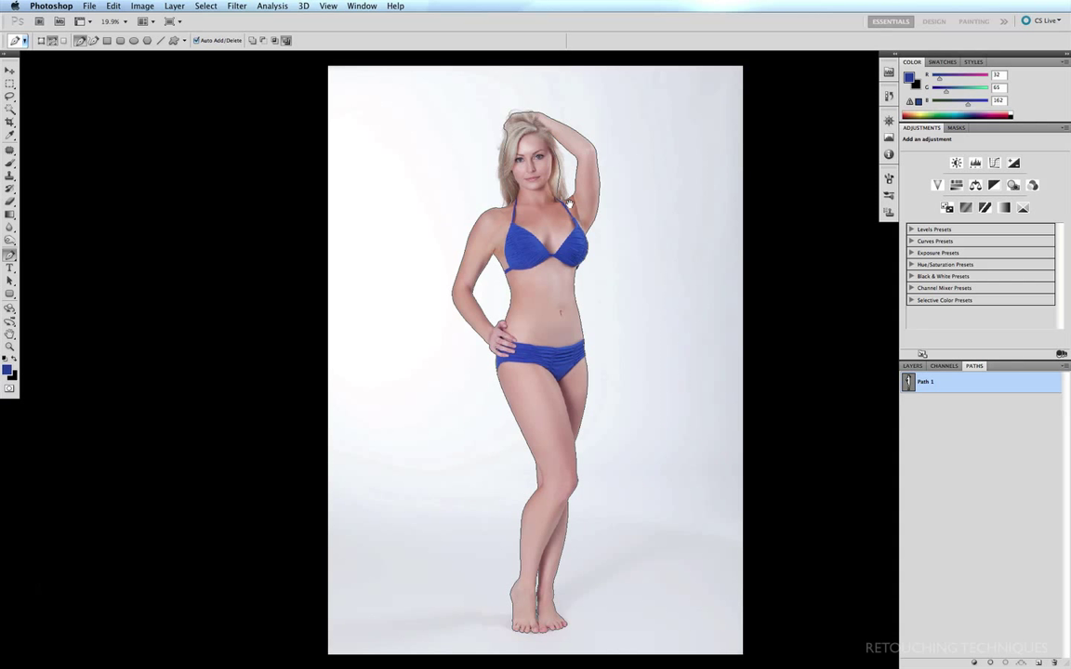
- Examine how Path 1 follows the raised hand, hair and shoulder of the model
drag(597, 99, 417, 333)
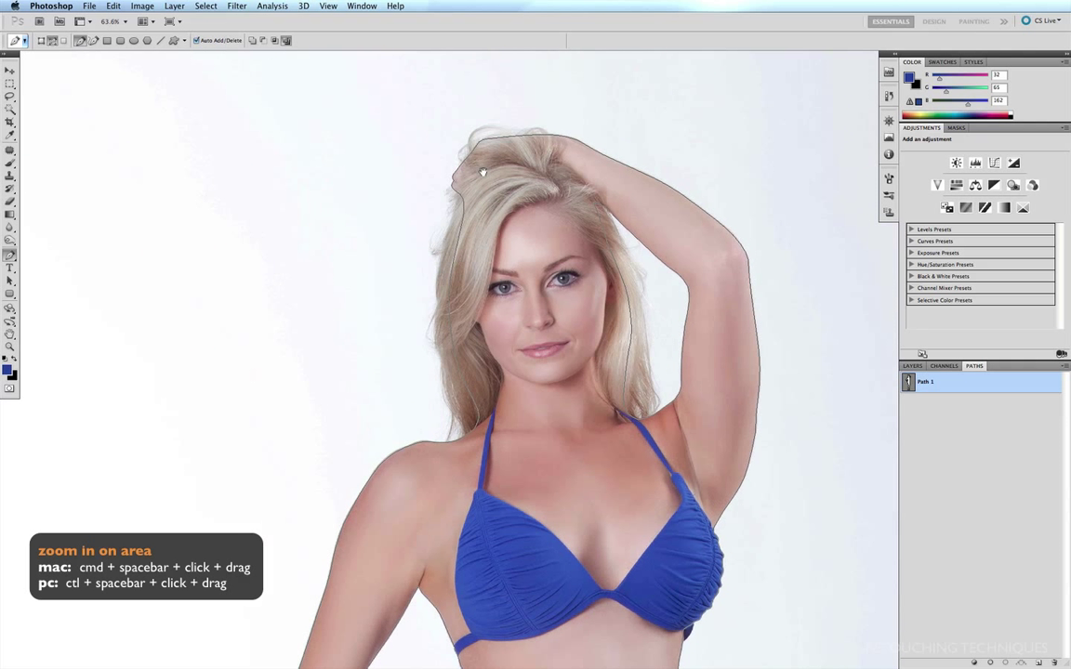
drag(684, 108, 383, 251)
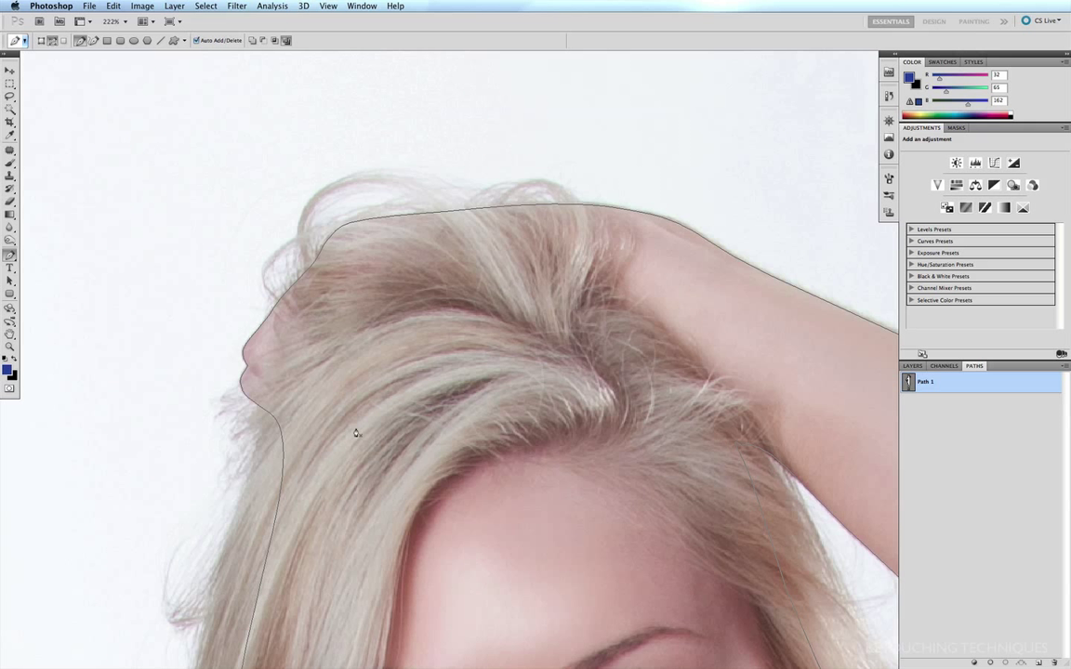
scroll(372, 460, down, 5)
scroll(373, 460, left, 5)
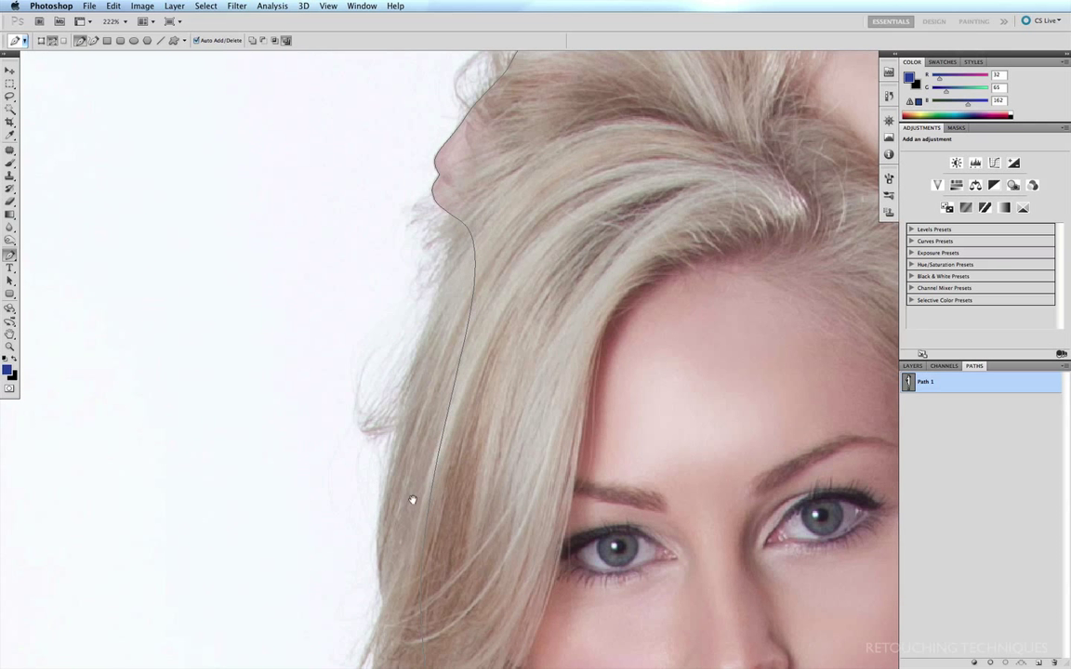
scroll(411, 499, down, 5)
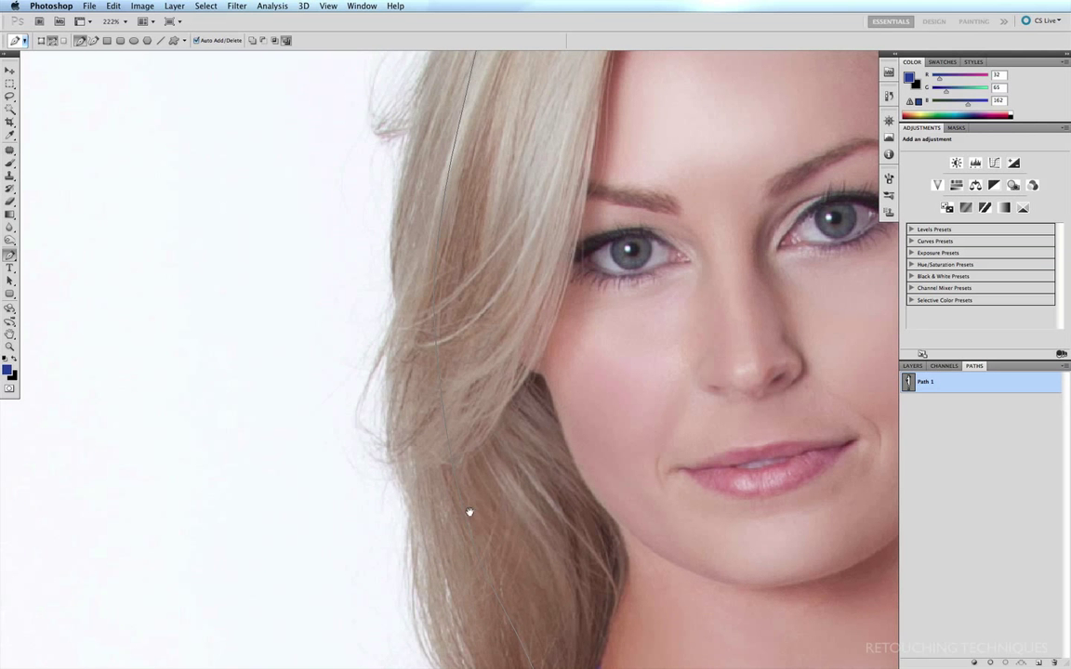
drag(500, 592, 437, 218)
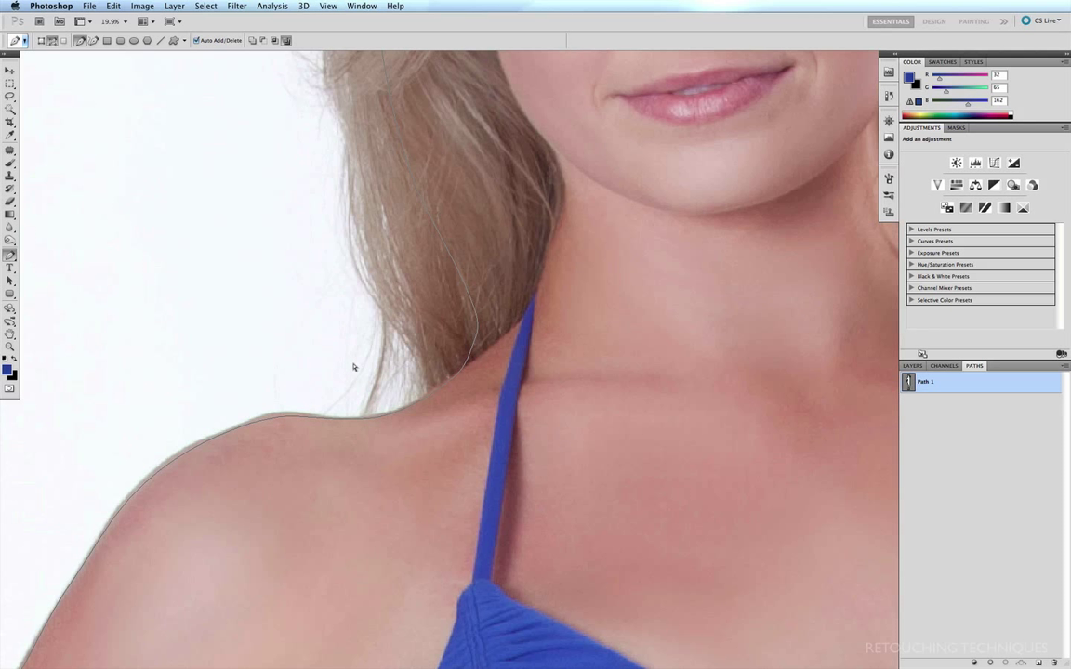
key(super+0)
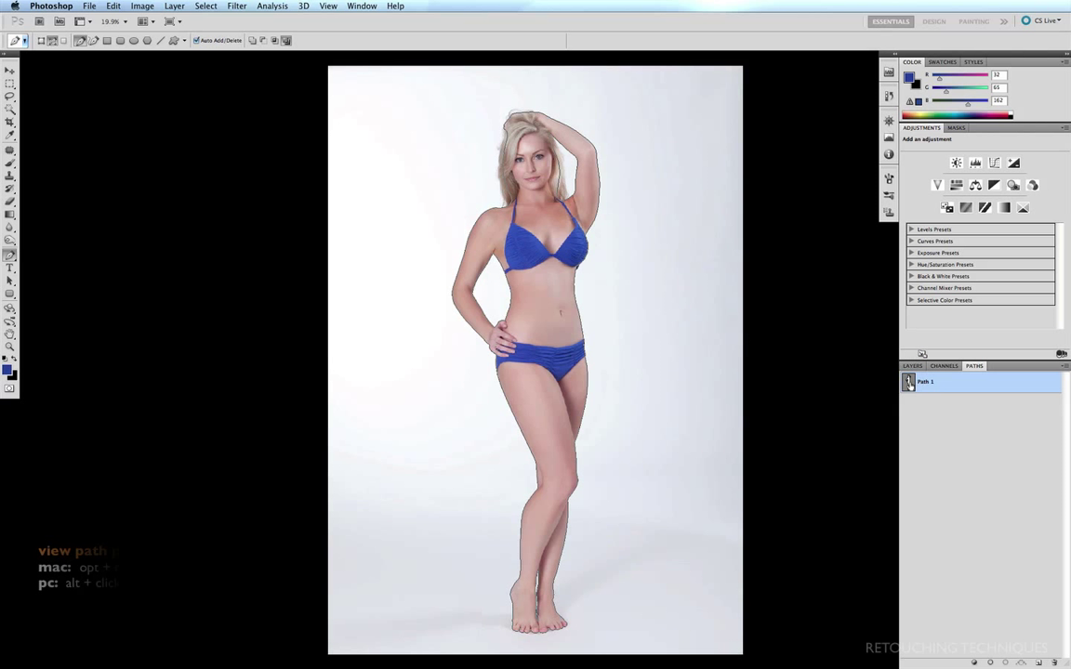
- Show all anchor points of Path 1 on the figure and look through the Pen tool variants
alt+click(918, 385)
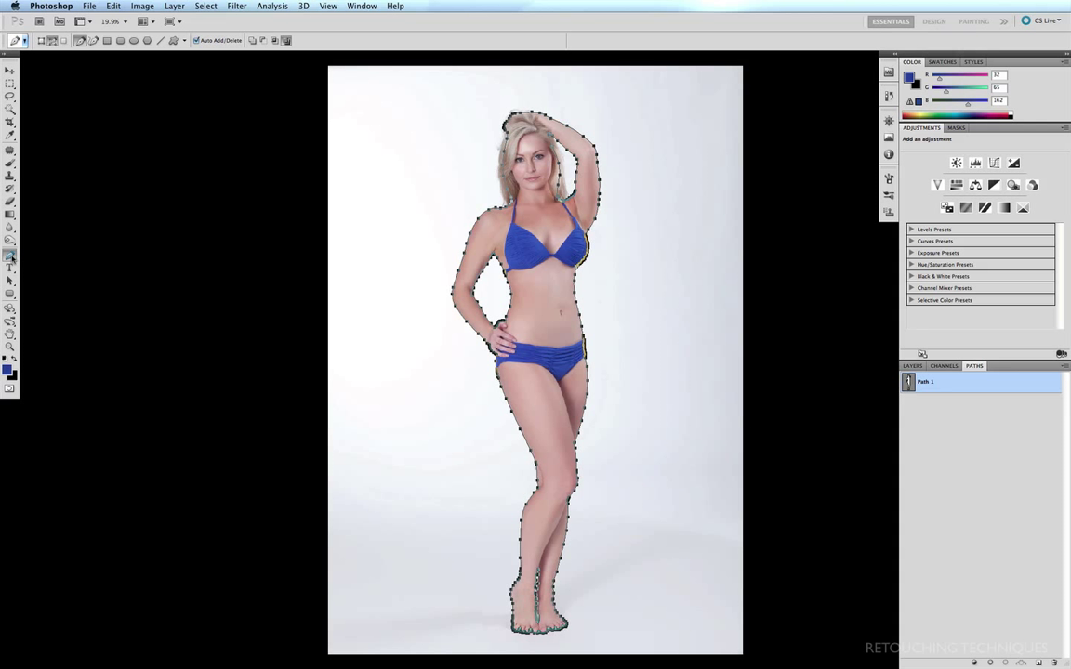
click(11, 256)
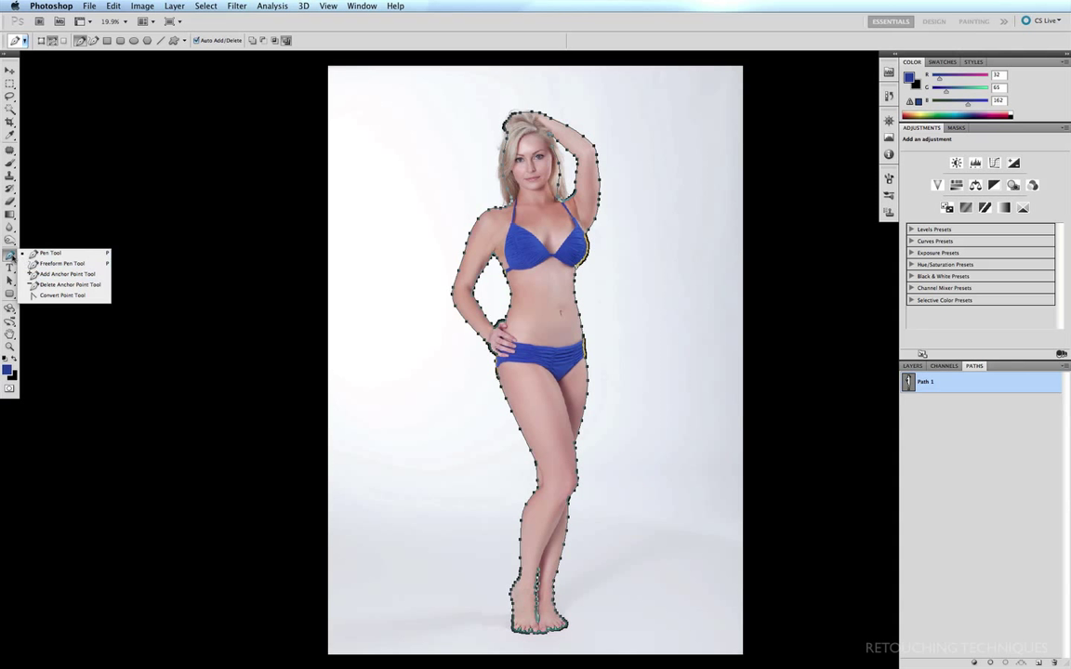
click(11, 255)
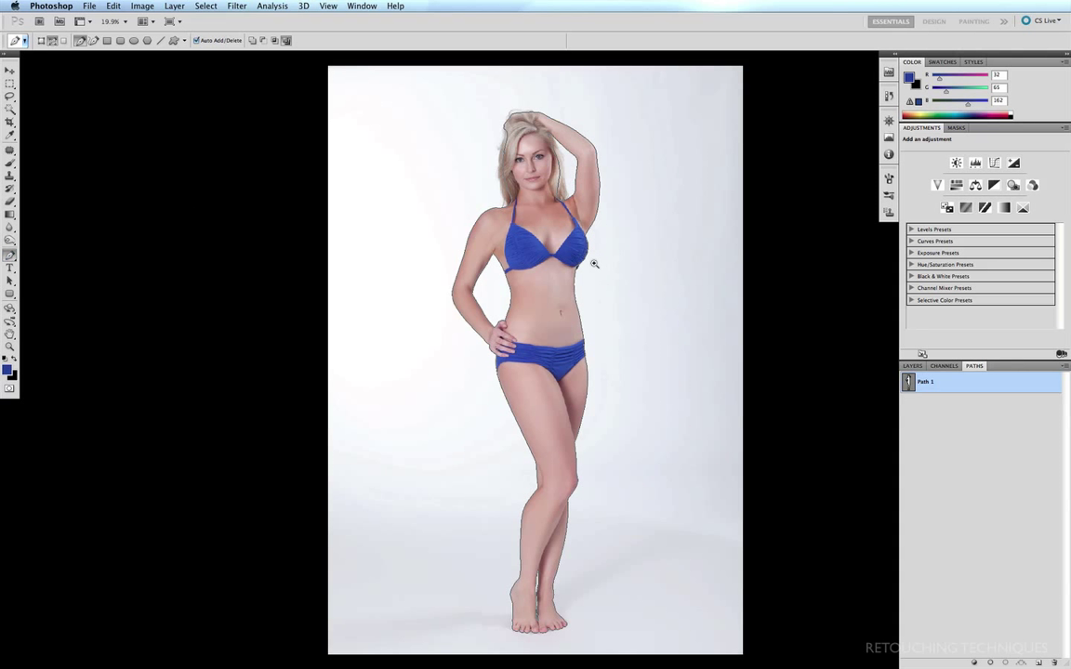
- Adjust Path 1's anchor point on the waist edge nearest the navel so the outline curves slightly inside the skin
scroll(563, 291, up, 5)
drag(565, 325, 488, 325)
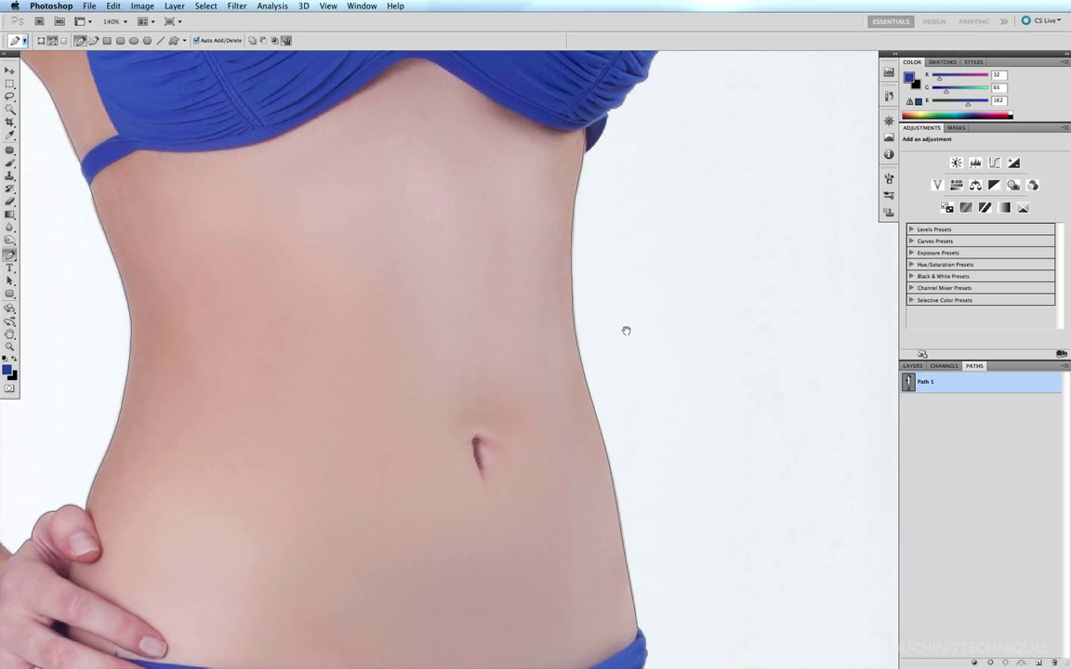
super+click(909, 382)
drag(573, 311, 581, 309)
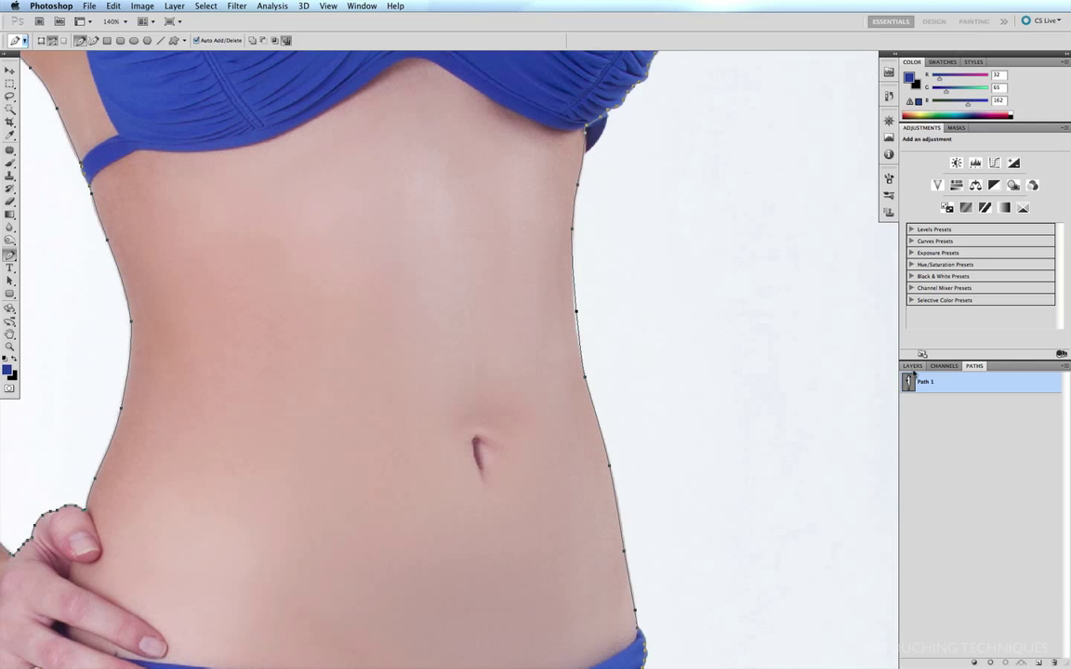
click(915, 402)
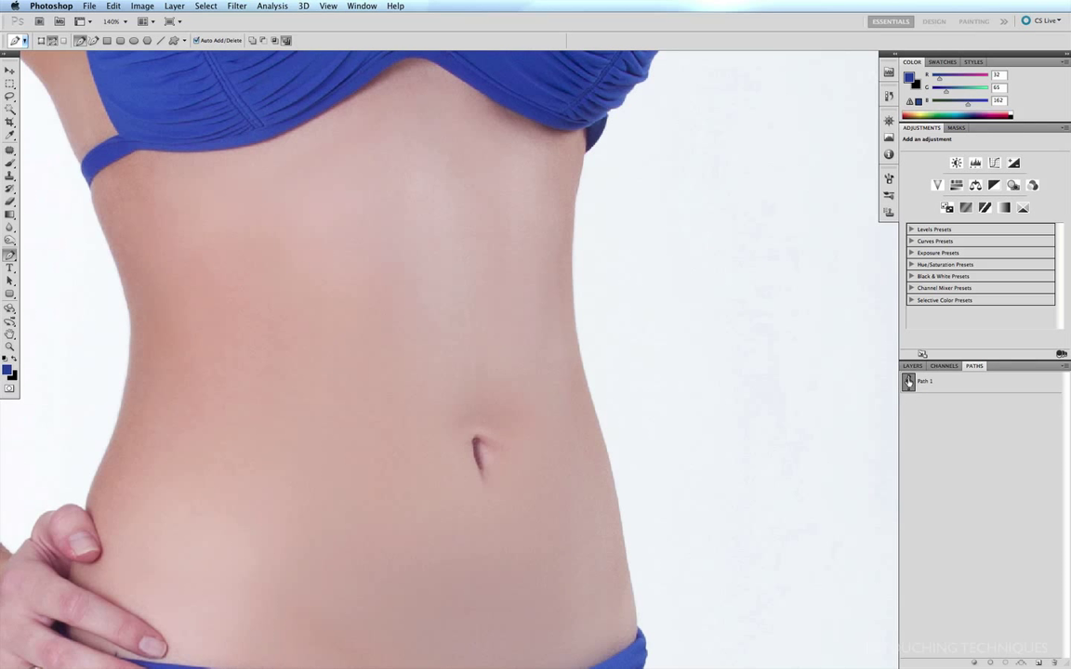
click(909, 382)
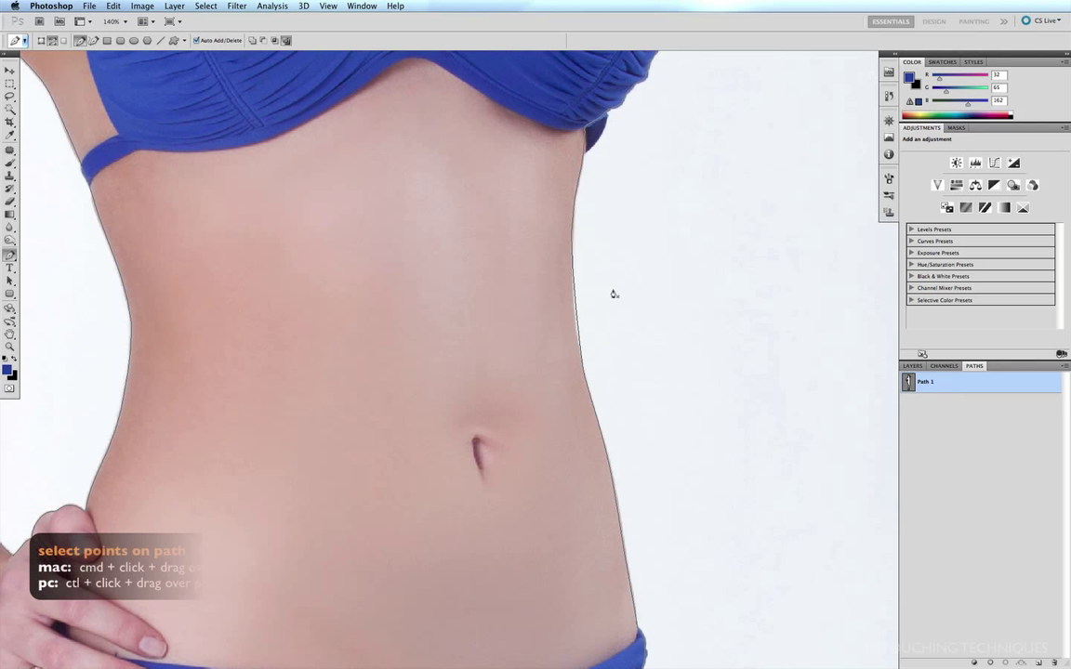
drag(595, 300, 564, 331)
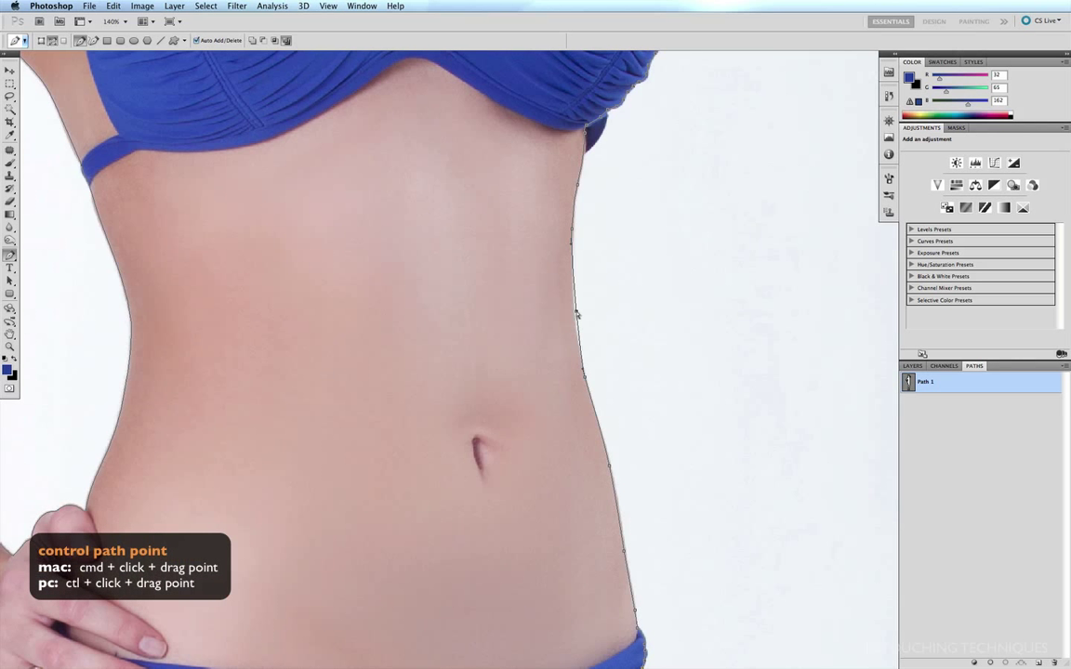
mouse_move(577, 314)
mouse_down()
mouse_move(557, 310)
mouse_move(590, 310)
mouse_move(602, 327)
mouse_move(544, 327)
mouse_move(616, 309)
mouse_move(583, 299)
mouse_move(617, 304)
mouse_move(572, 315)
mouse_up()
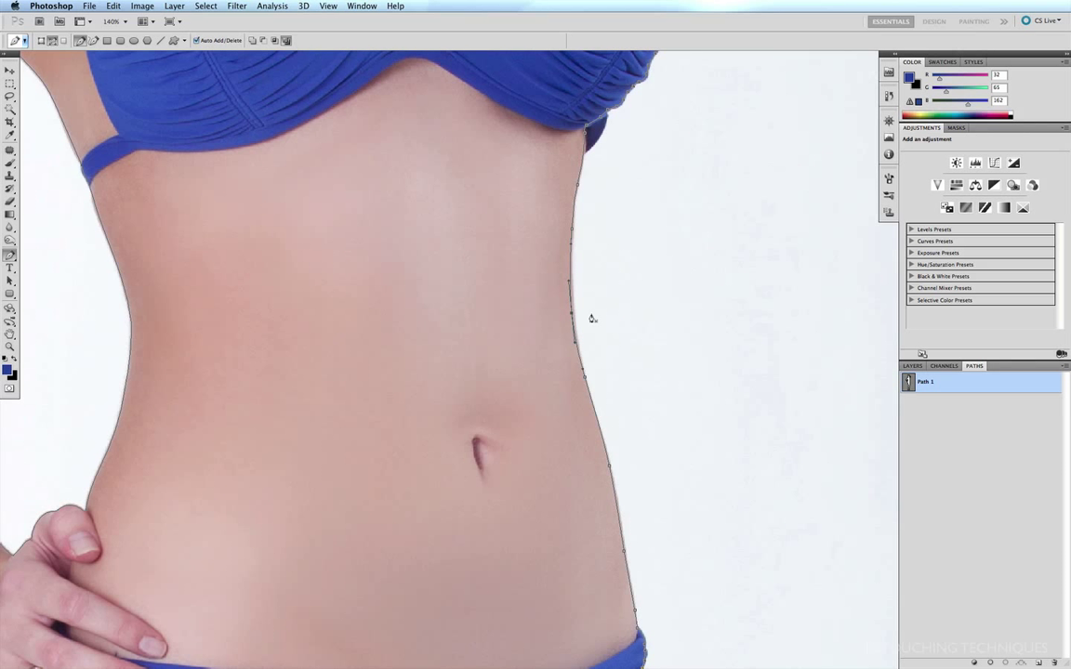
key(super+0)
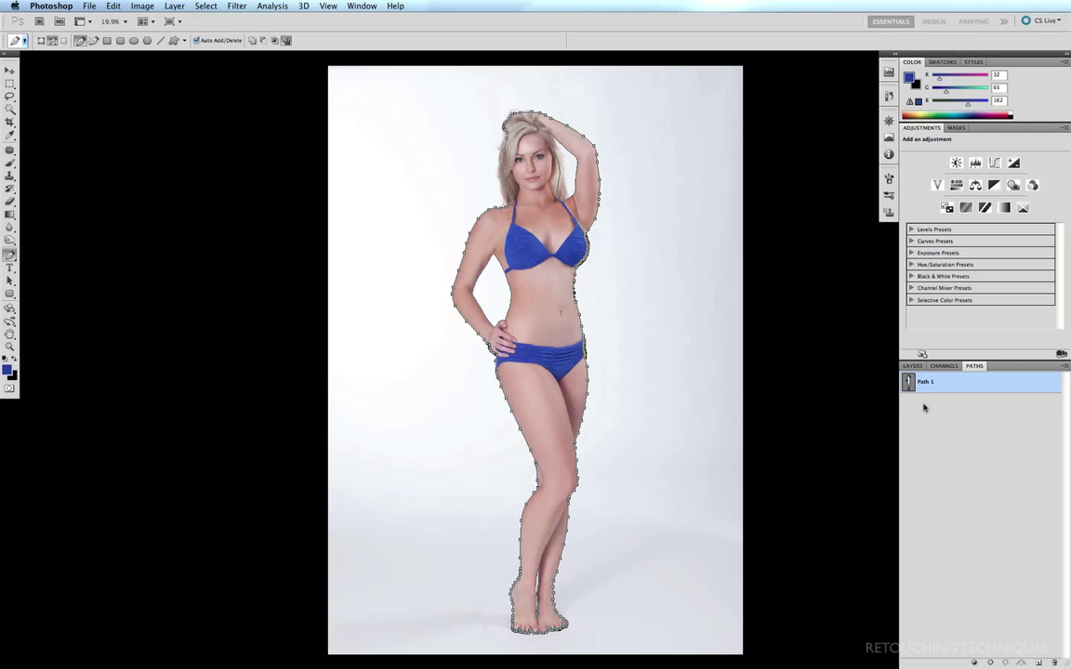
- Duplicate Path 1 and make the copy the active path
click(963, 401)
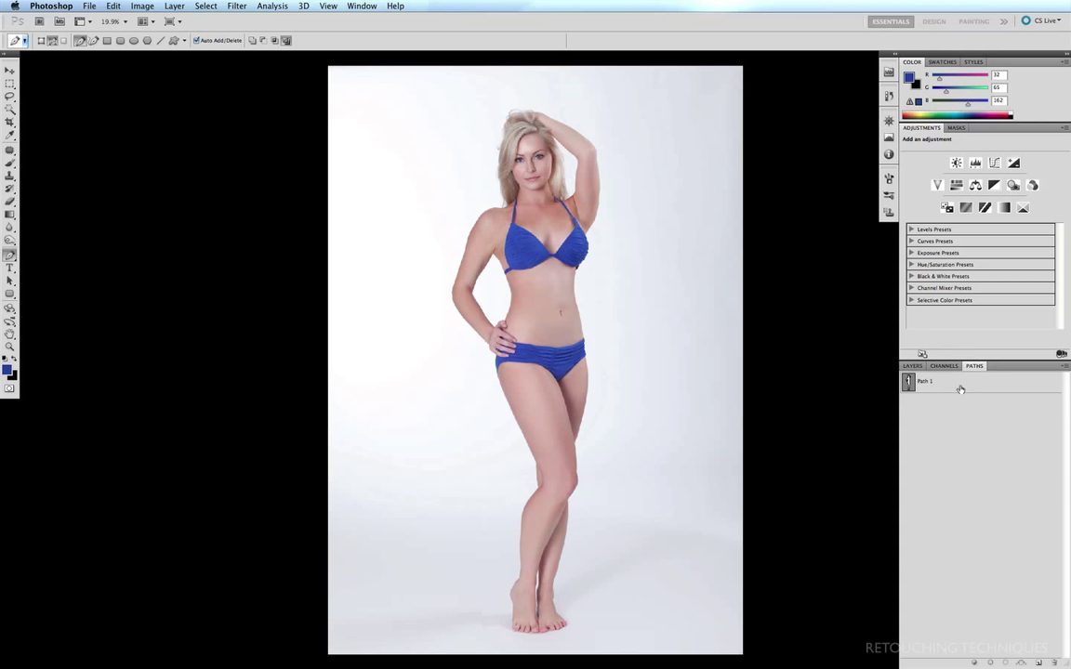
click(956, 388)
drag(953, 384, 1038, 661)
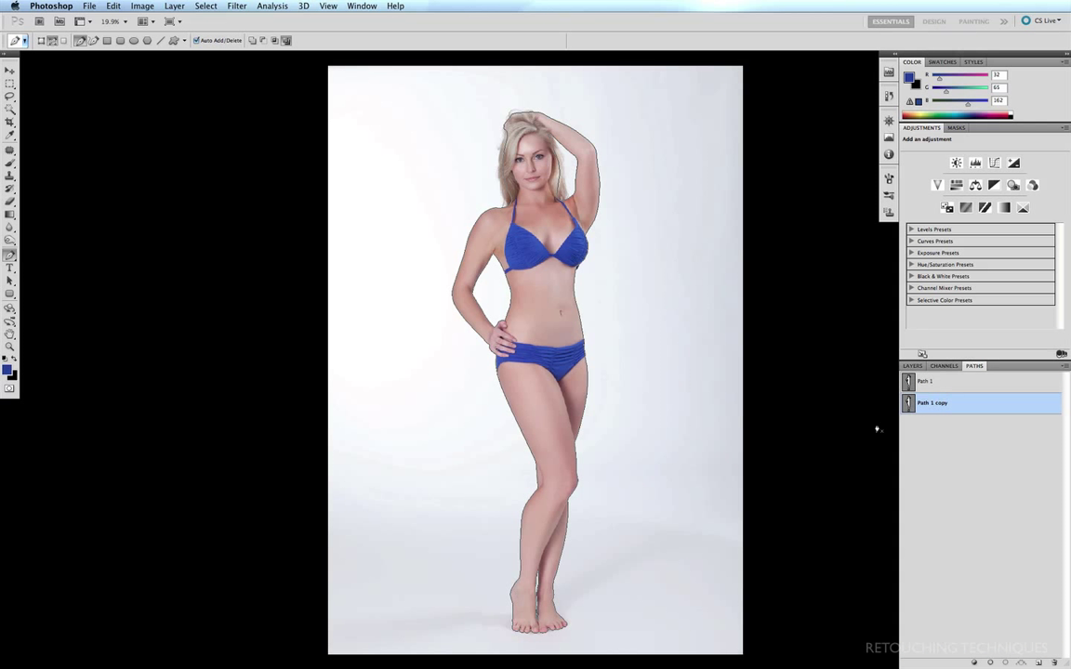
click(941, 383)
click(944, 406)
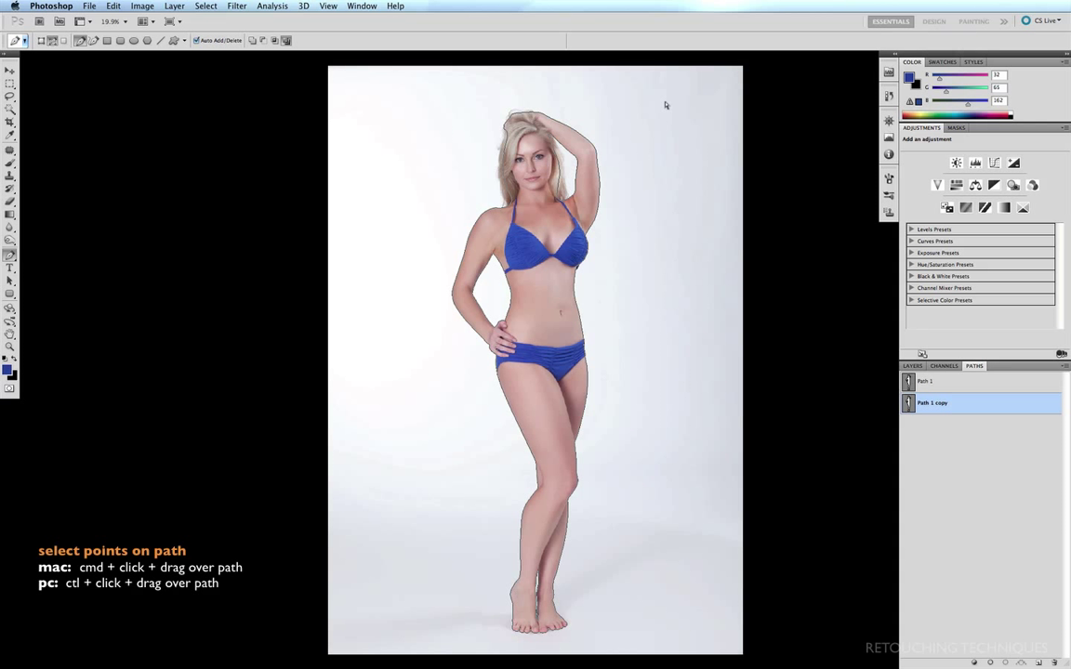
- Delete the copied path's anchor points around the head, raised arm, far side of the body, legs and feet
drag(666, 103, 496, 224)
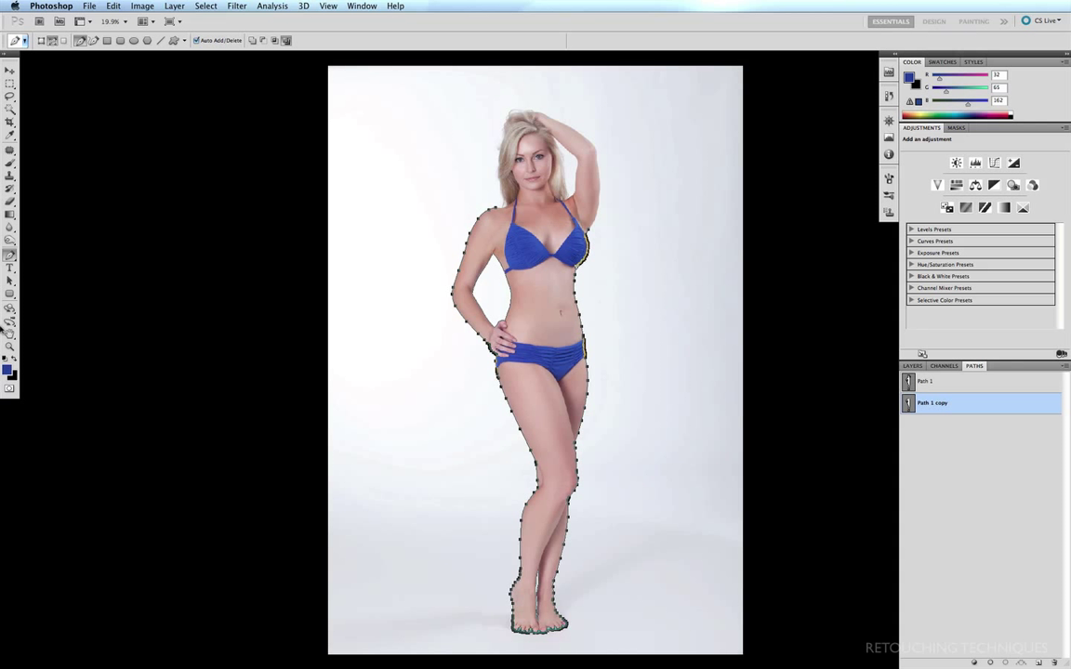
drag(657, 191, 528, 655)
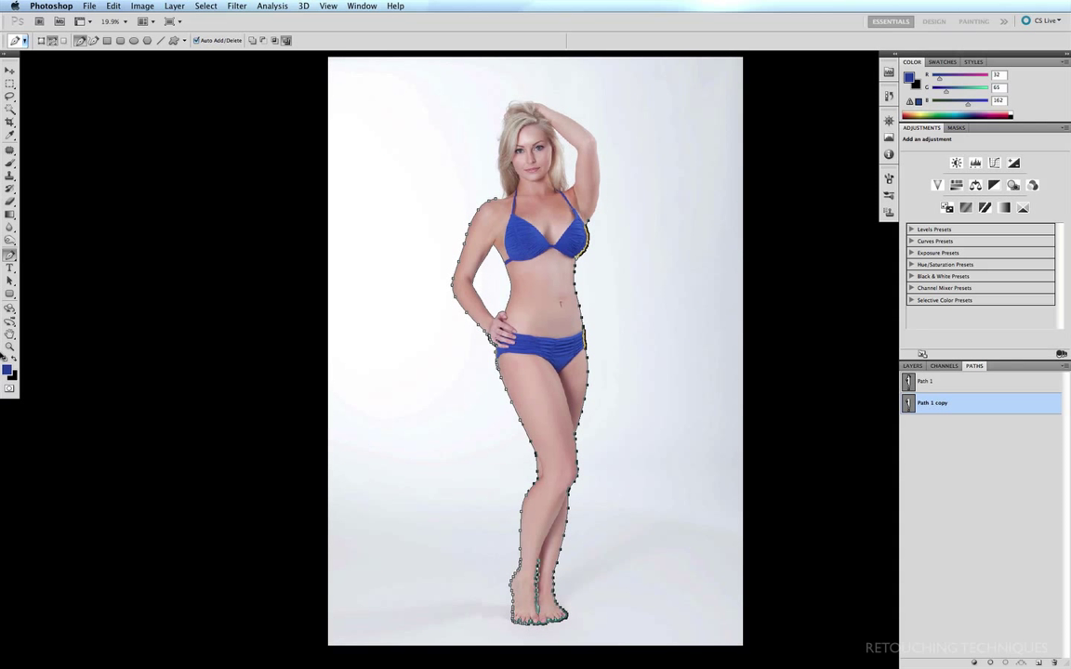
key(Delete)
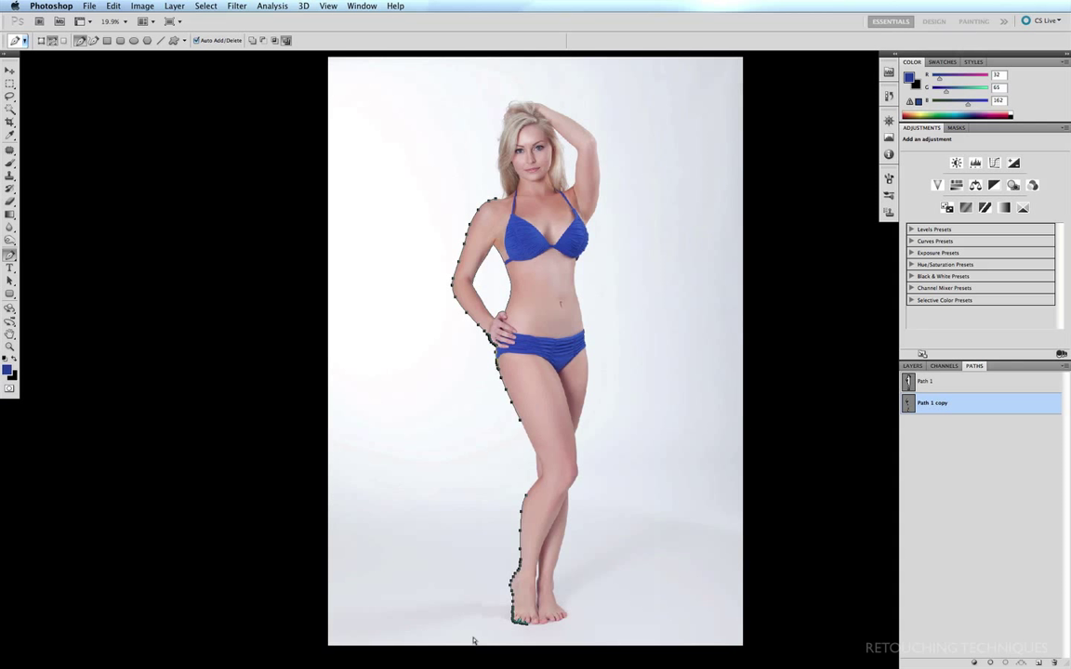
drag(479, 630, 544, 355)
key(Delete)
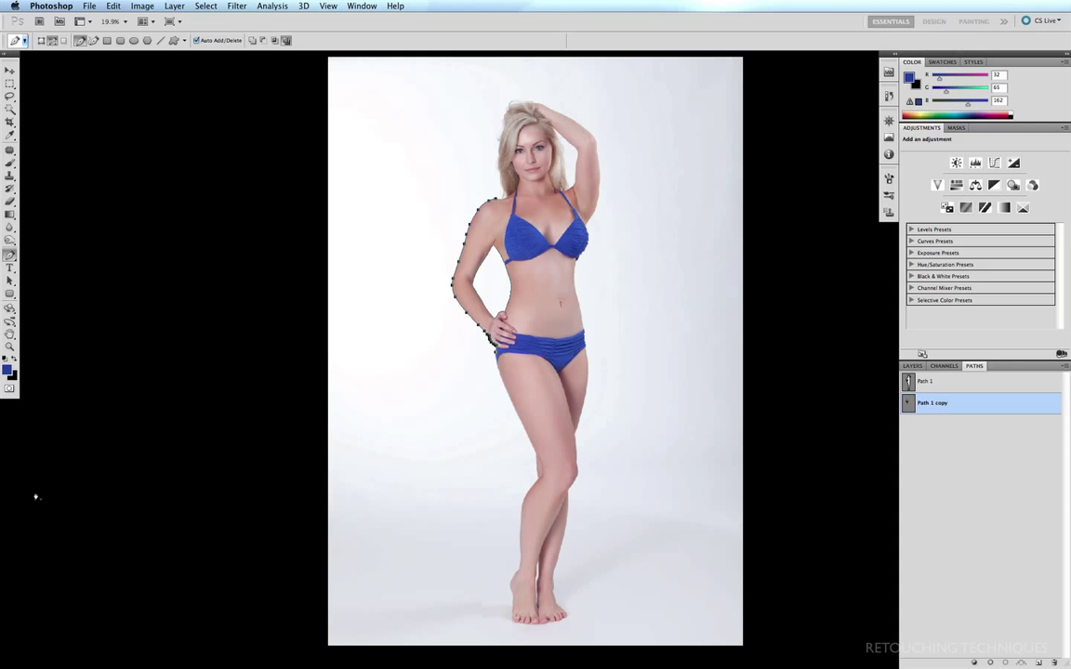
- Delete the remaining anchor points on the hip, waist and torso side, keeping the outline of the bent arm and hand
drag(503, 342, 447, 393)
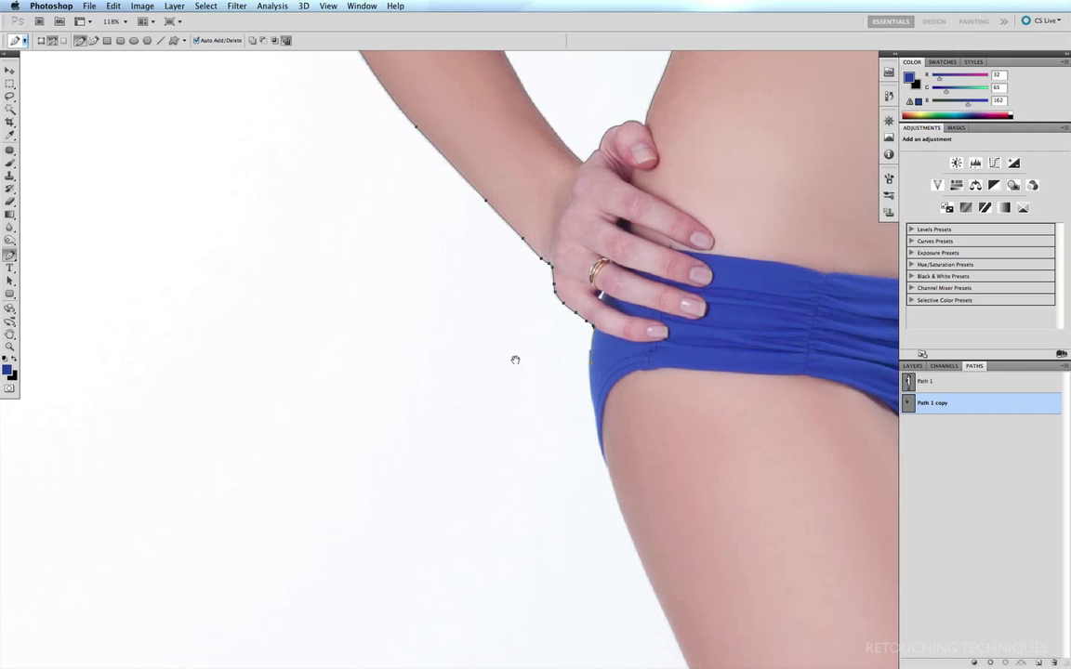
click(591, 349)
scroll(545, 222, up, 10)
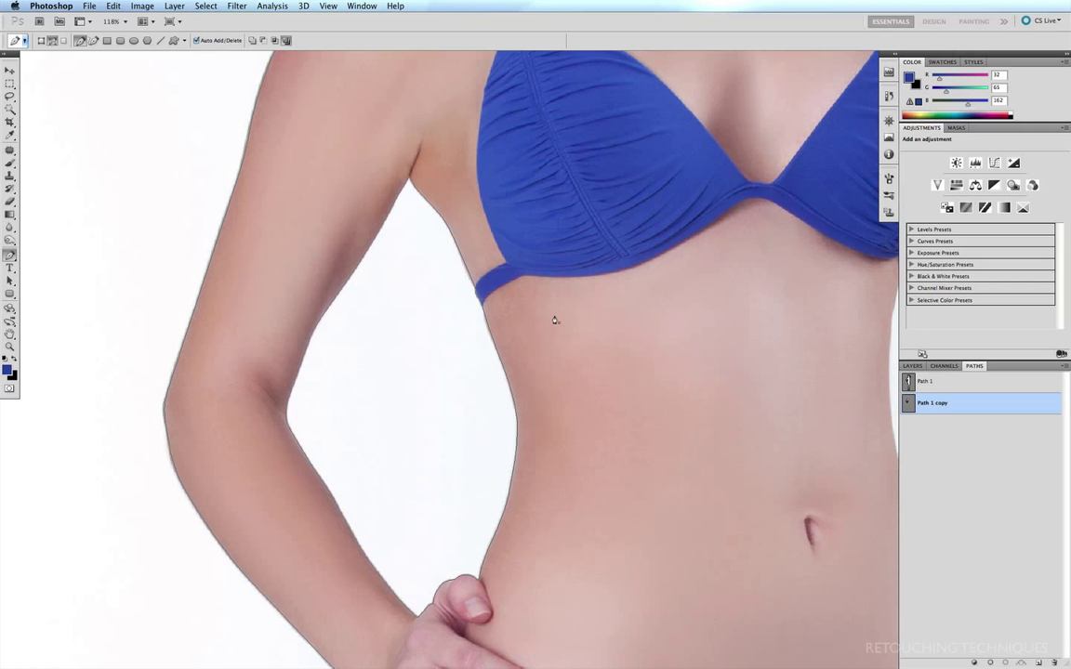
drag(591, 243, 483, 577)
key(Delete)
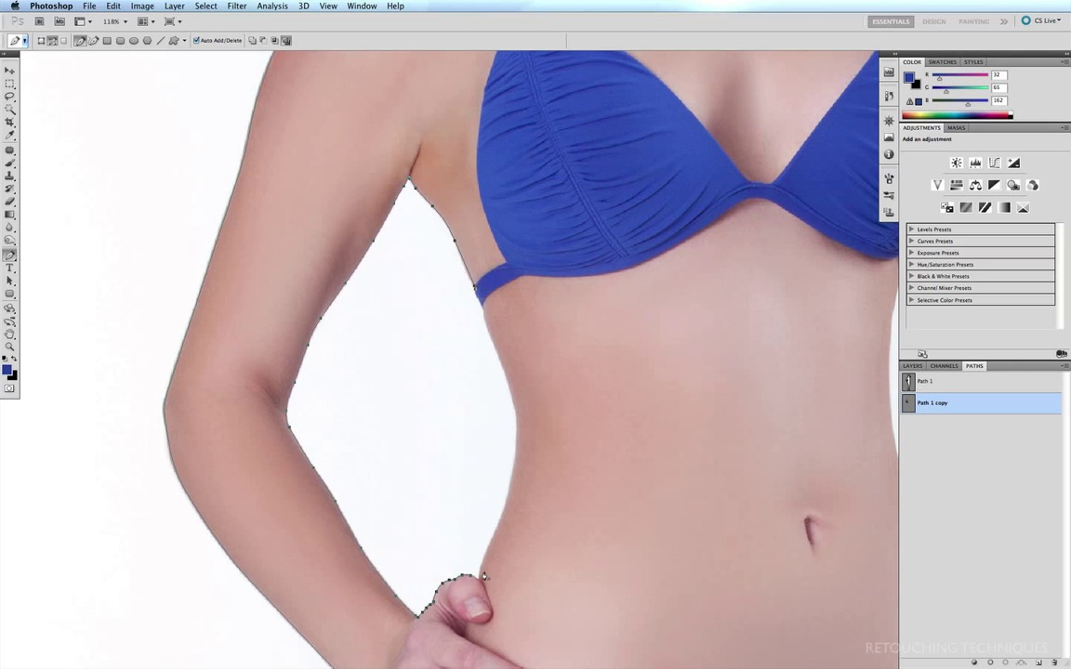
drag(462, 227, 461, 229)
key(BackSpace)
- Delete the stray end point where the little finger meets the bikini bottom and pull a curve handle from the new end point
drag(411, 391, 450, 131)
drag(417, 292, 406, 239)
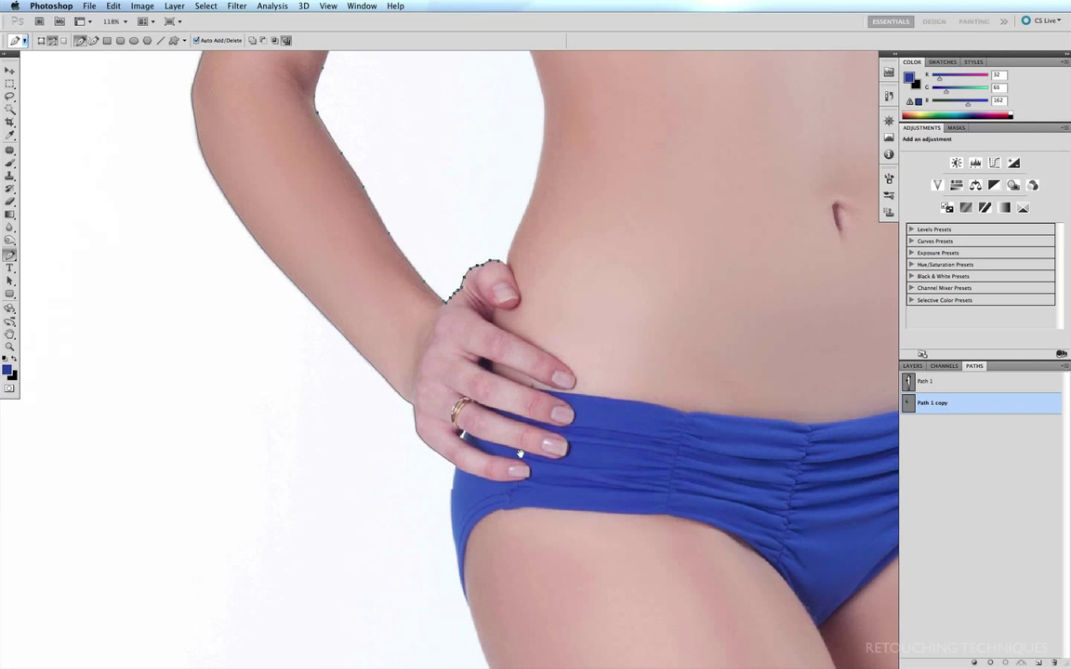
drag(472, 450, 433, 482)
drag(437, 314, 387, 300)
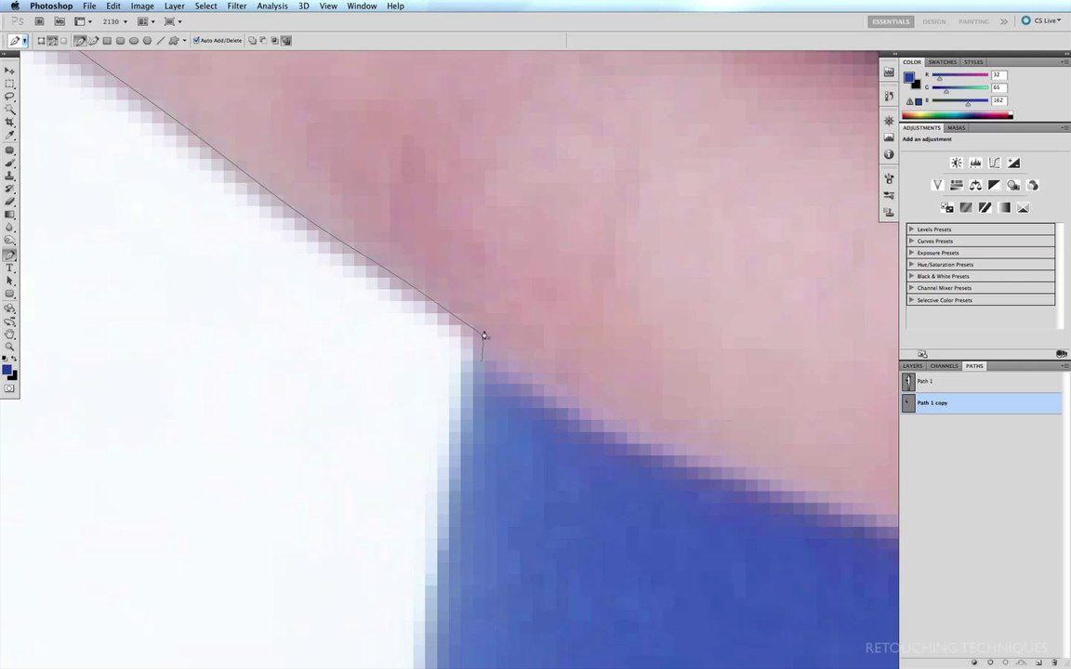
drag(476, 371, 500, 347)
key(BackSpace)
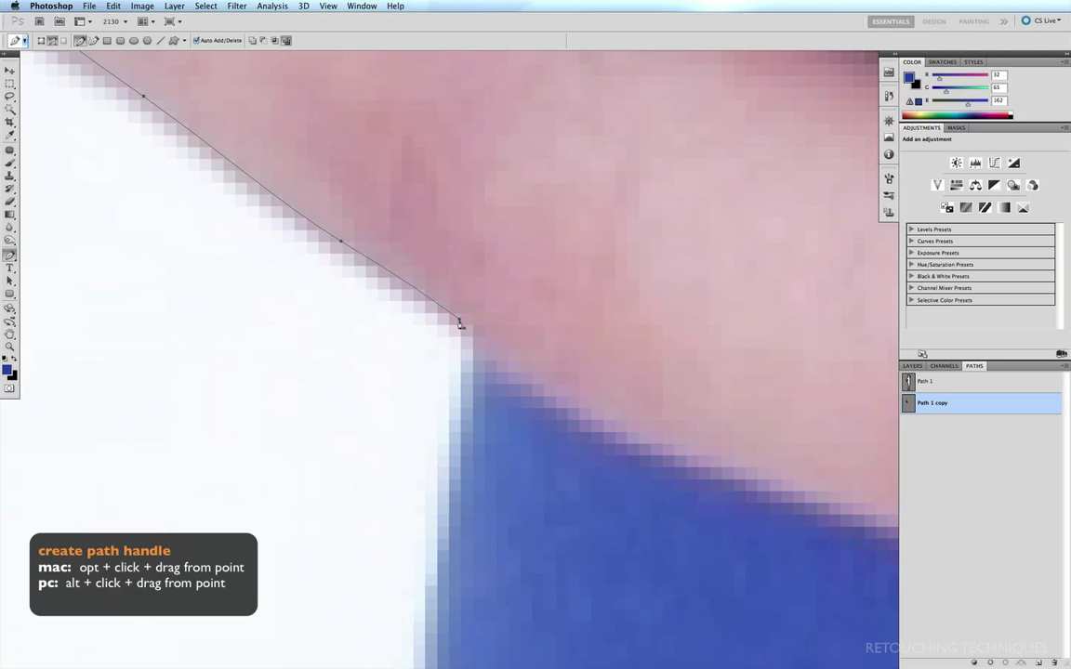
drag(459, 319, 527, 372)
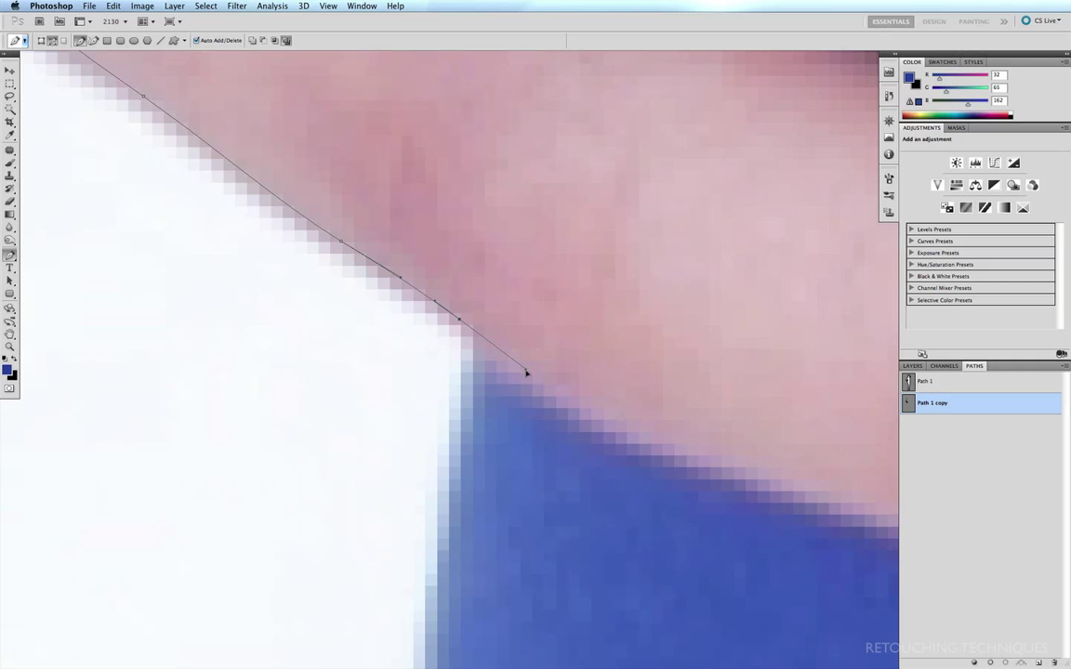
- Pull a curve handle toward the neck from the path's open end point on top of the shoulder
scroll(532, 360, down, 3)
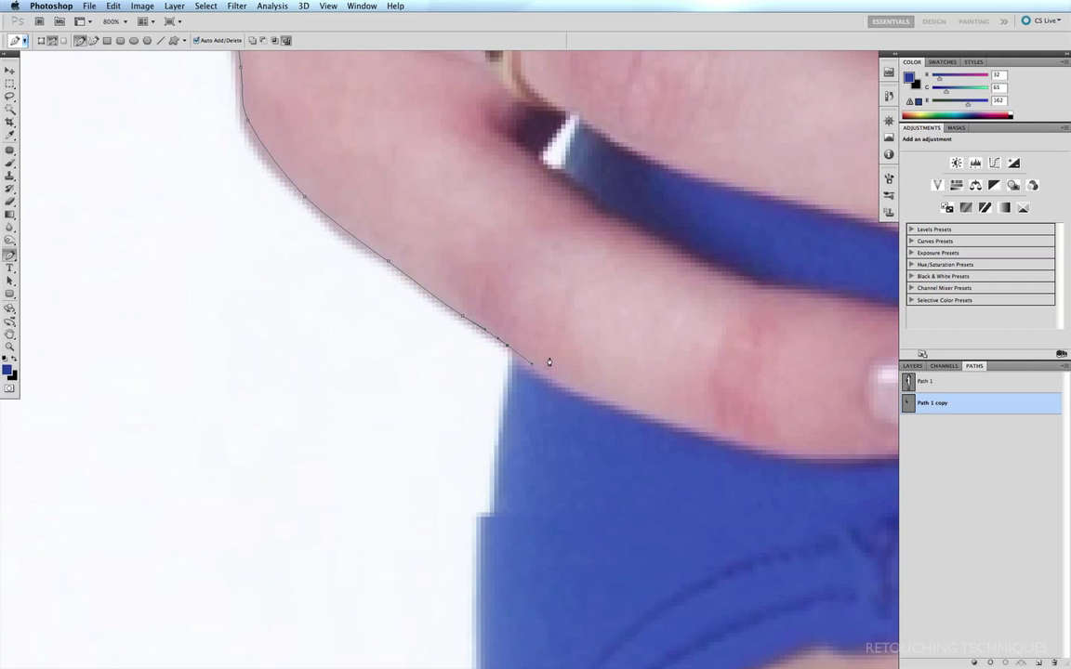
drag(438, 314, 185, 211)
drag(359, 302, 512, 355)
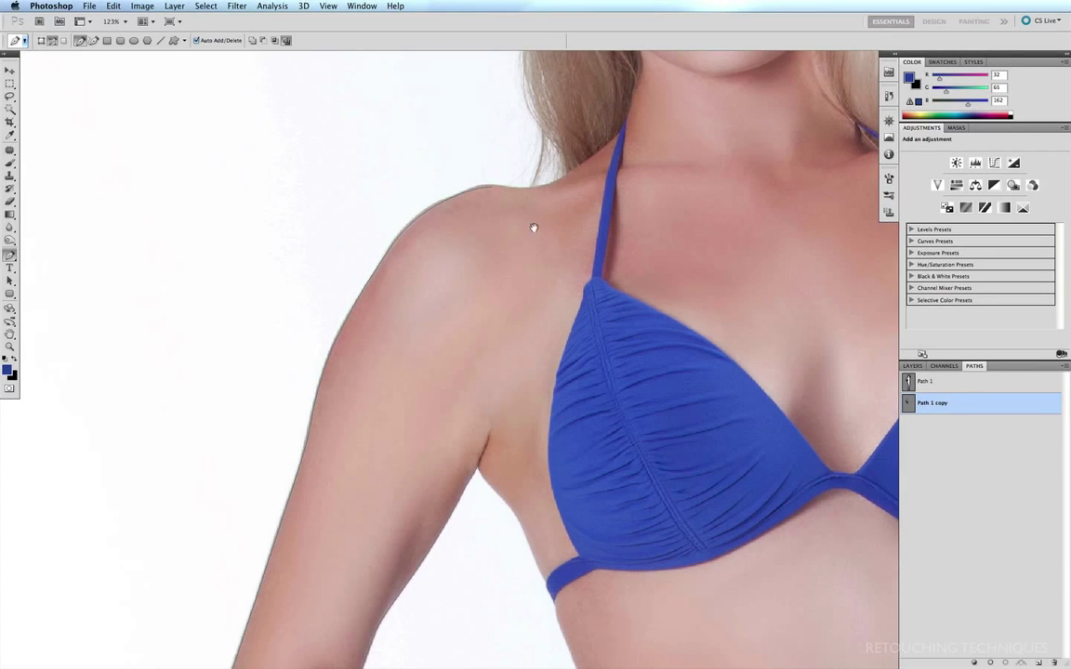
drag(573, 155, 420, 273)
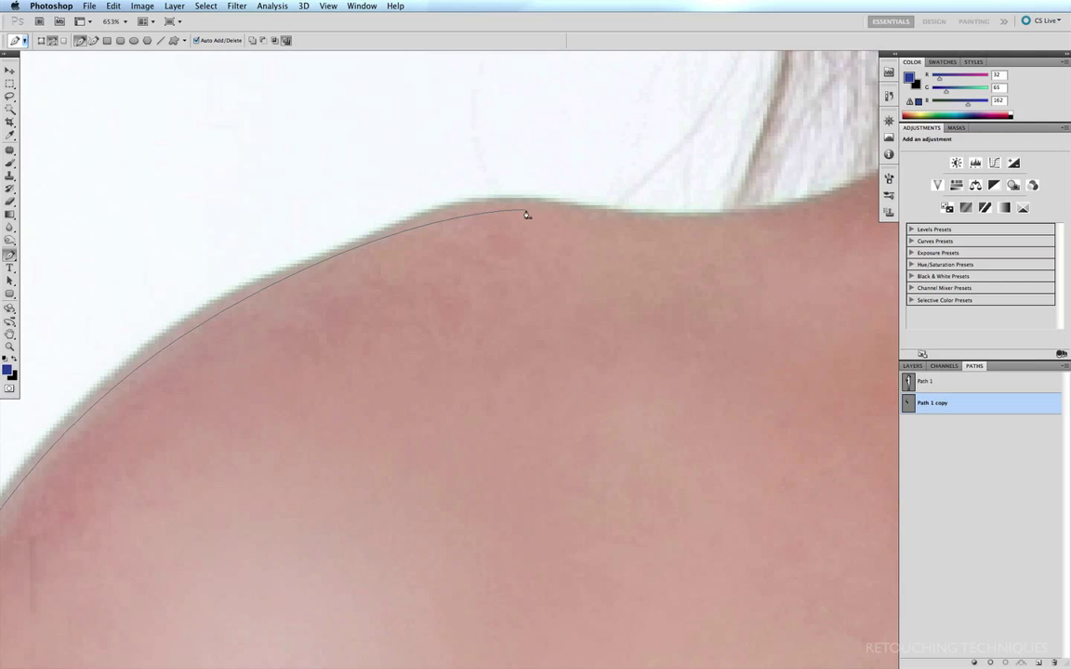
drag(526, 214, 599, 217)
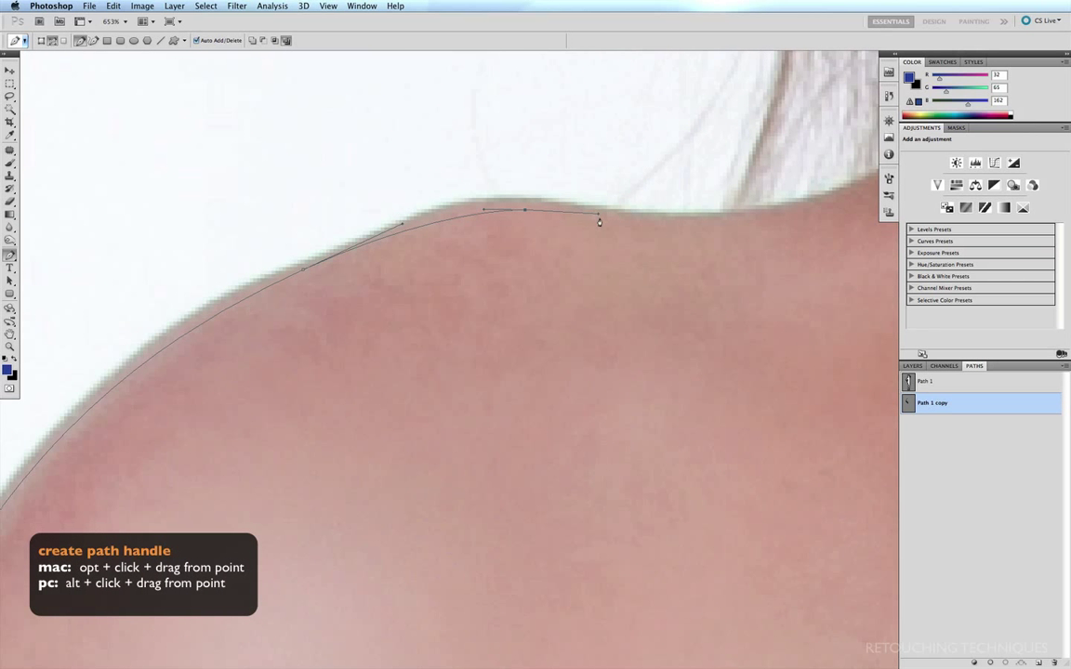
- Continue the arm path with curved Pen segments from the shoulder across the chest and join it to the open end at the armpit
key(super+minus)
key(super+minus)
key(super+minus)
key(super+minus)
drag(531, 249, 508, 66)
drag(585, 199, 610, 261)
drag(604, 368, 595, 143)
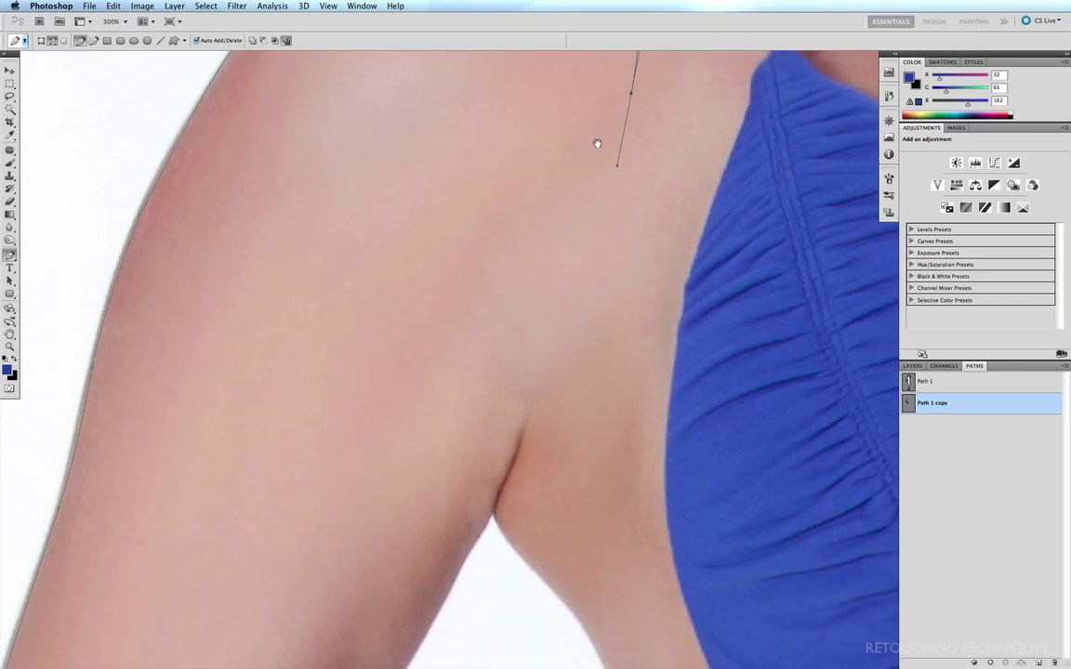
drag(589, 196, 576, 238)
drag(543, 312, 532, 341)
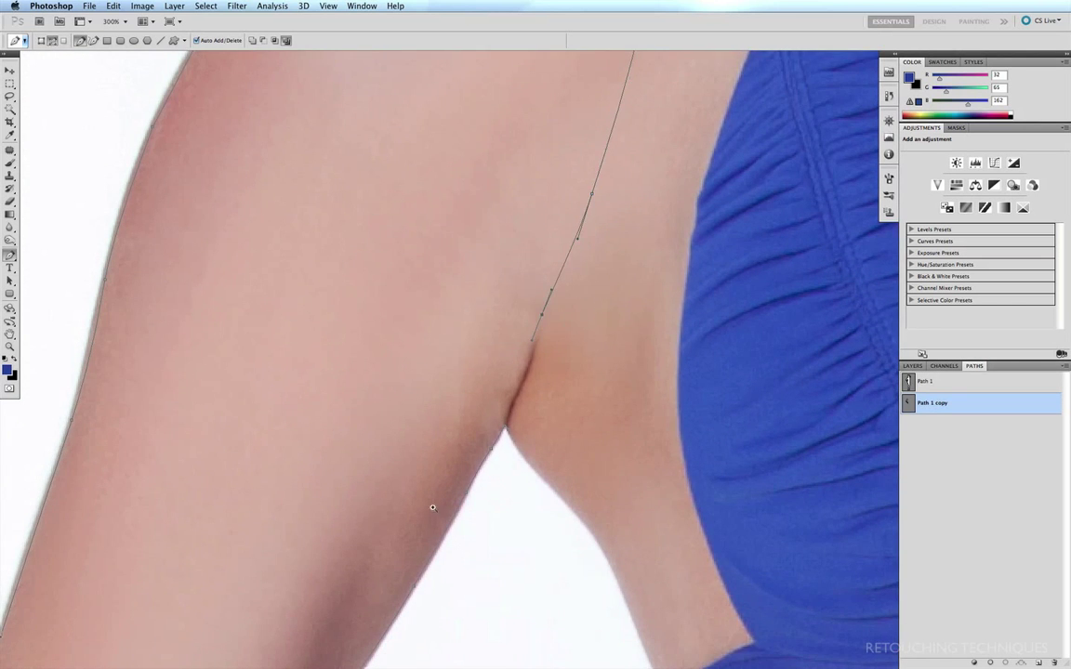
scroll(504, 451, up, 5)
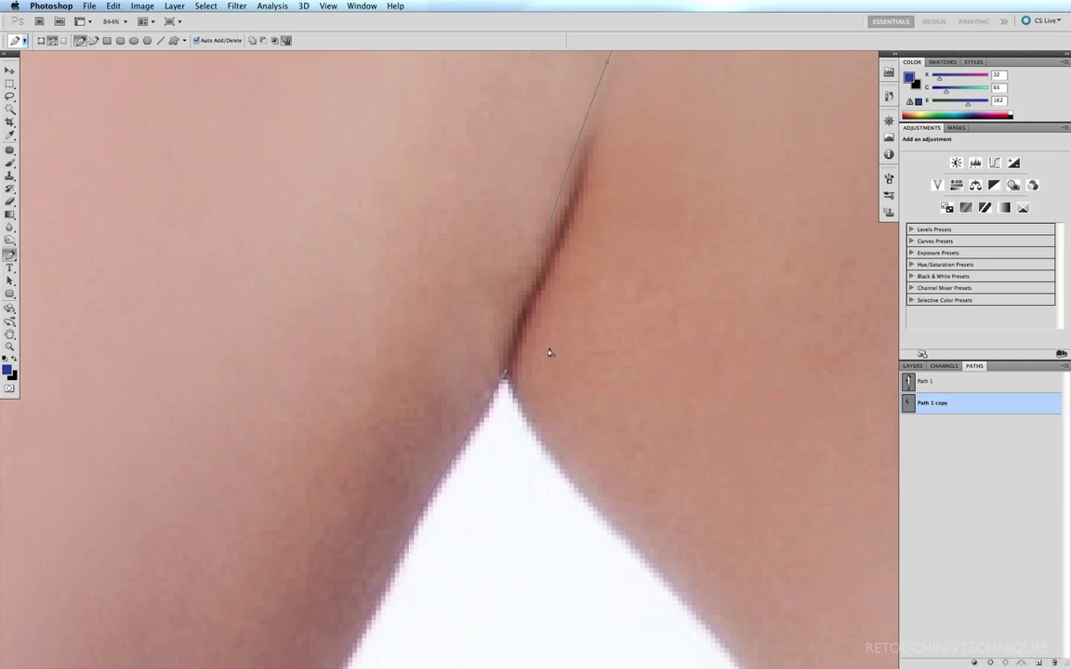
click(539, 259)
click(507, 376)
click(503, 380)
- Compare the trimmed path copy with Path 1 and rename the copy as arm
key(super+0)
click(942, 384)
click(942, 383)
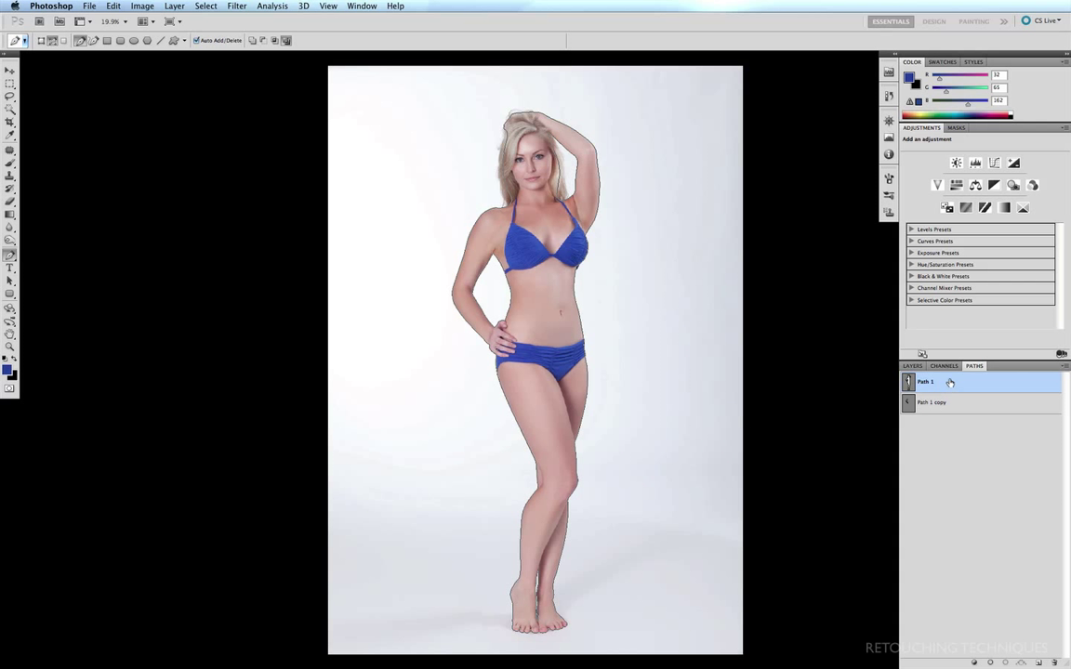
click(935, 404)
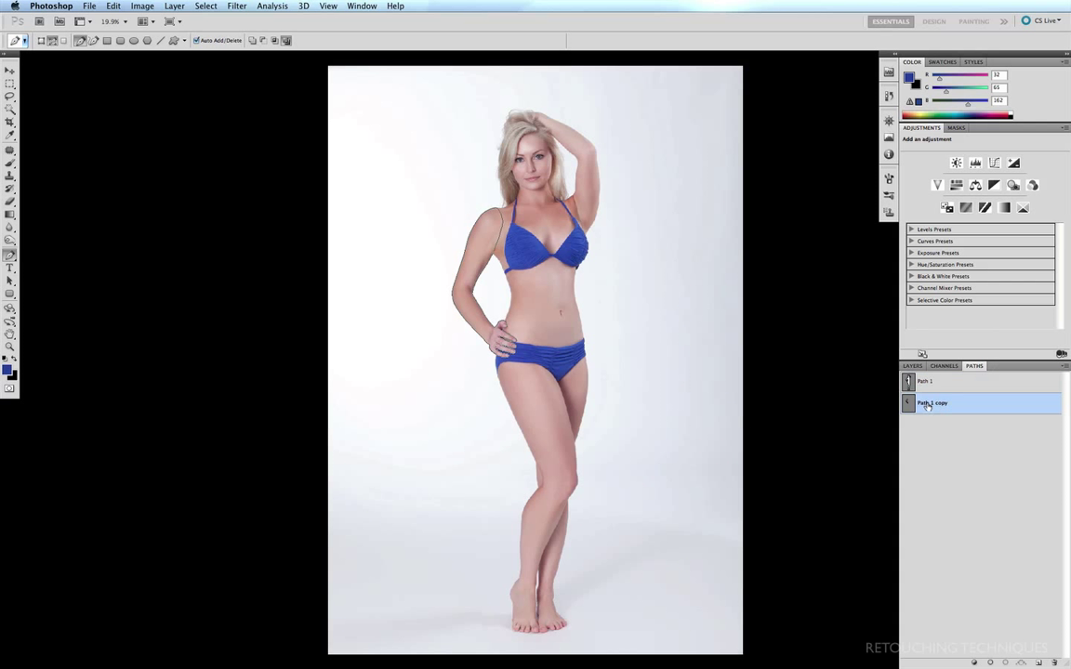
double_click(928, 405)
text(arm)
key(Return)
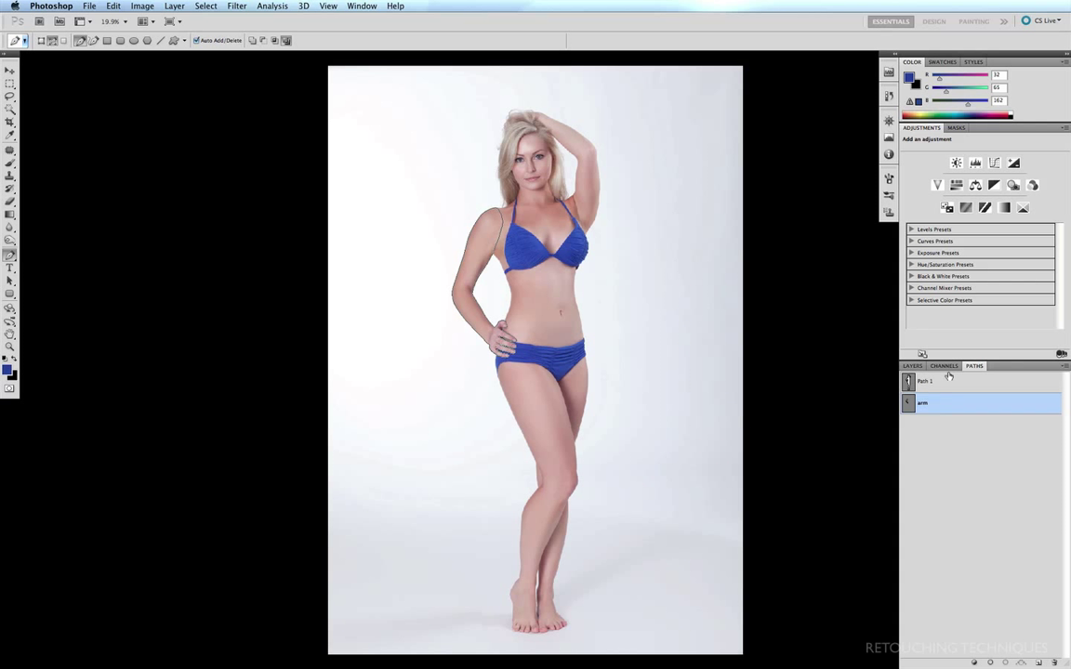